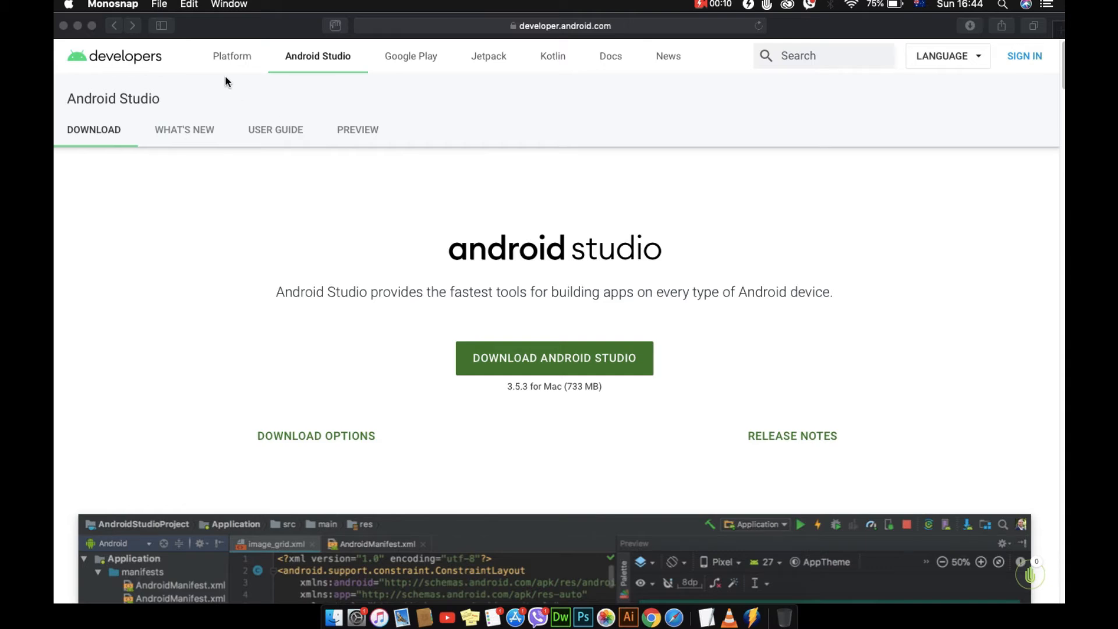
- Check the Mac's system overview and storage details in About This Mac, and close the window
left_click(69, 5)
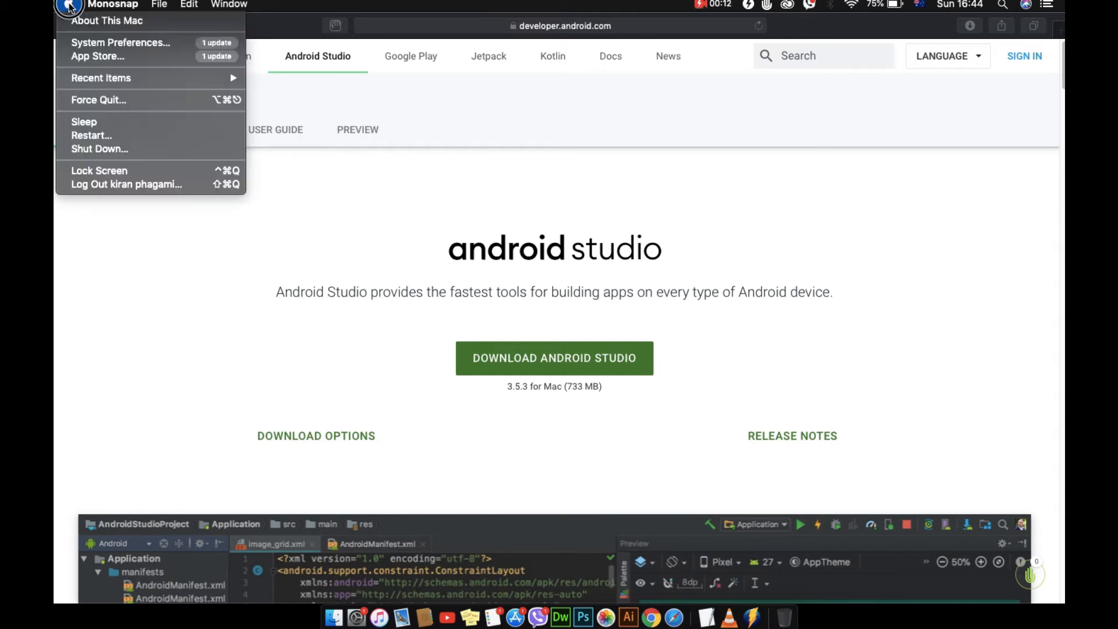
left_click(87, 22)
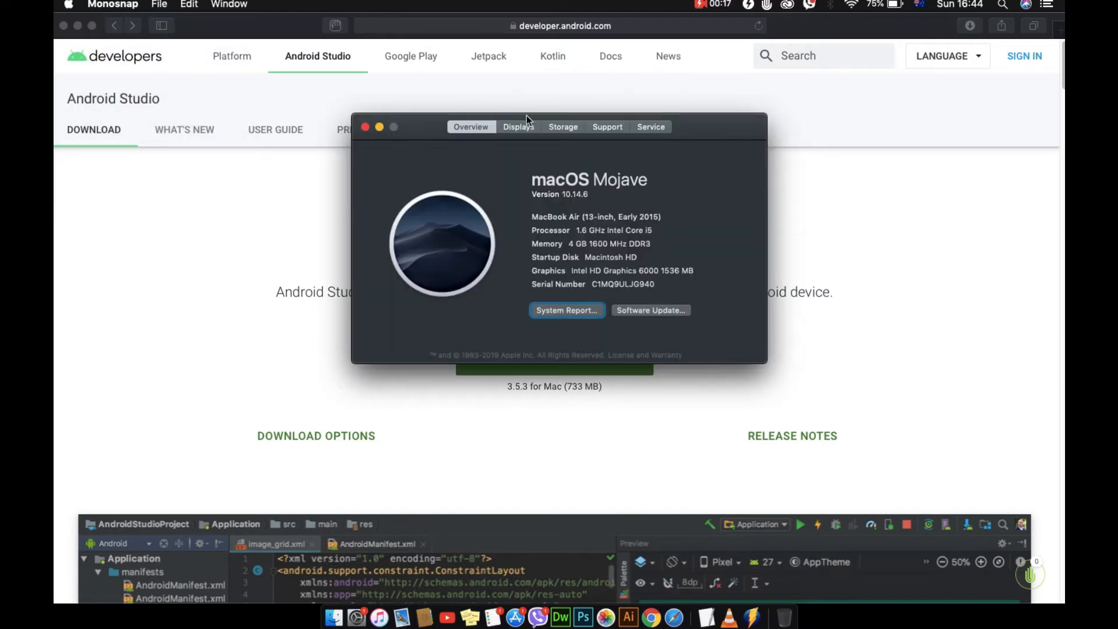
left_click(556, 128)
left_click(470, 128)
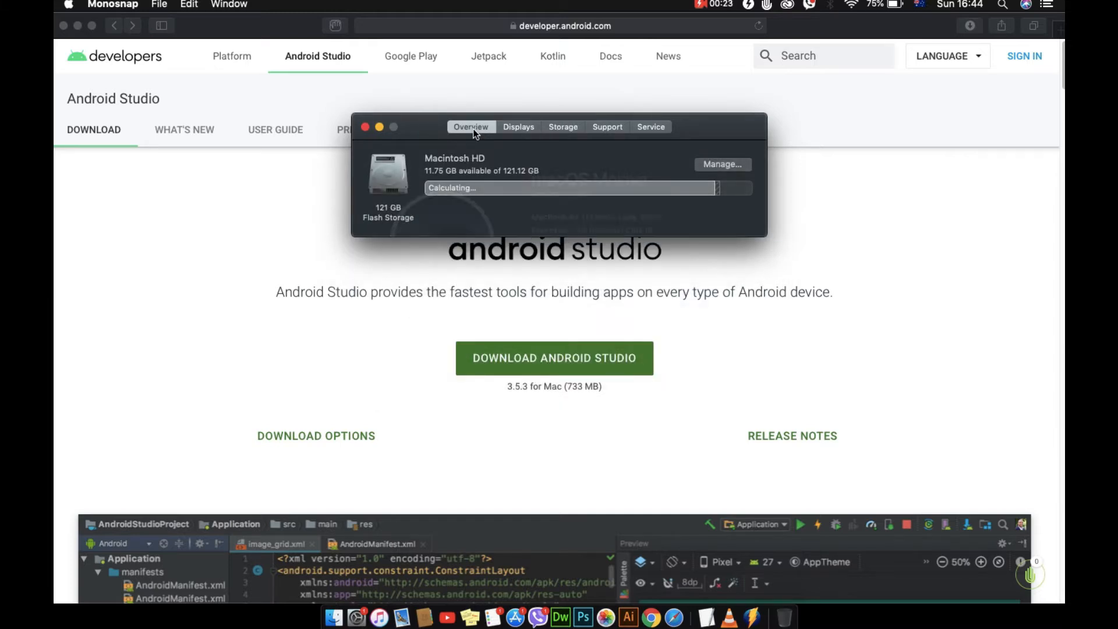
left_click(365, 127)
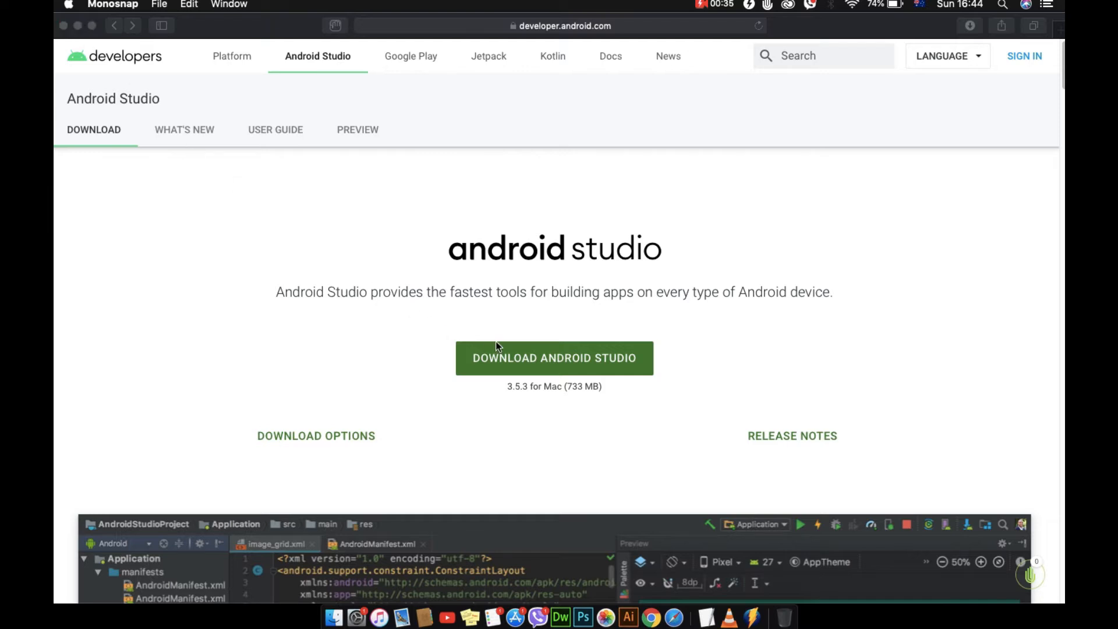
- Visit developer.android.com/studio/preview to view the preview releases, and return to the main Android Studio download page
scroll(495, 343, "down", 1)
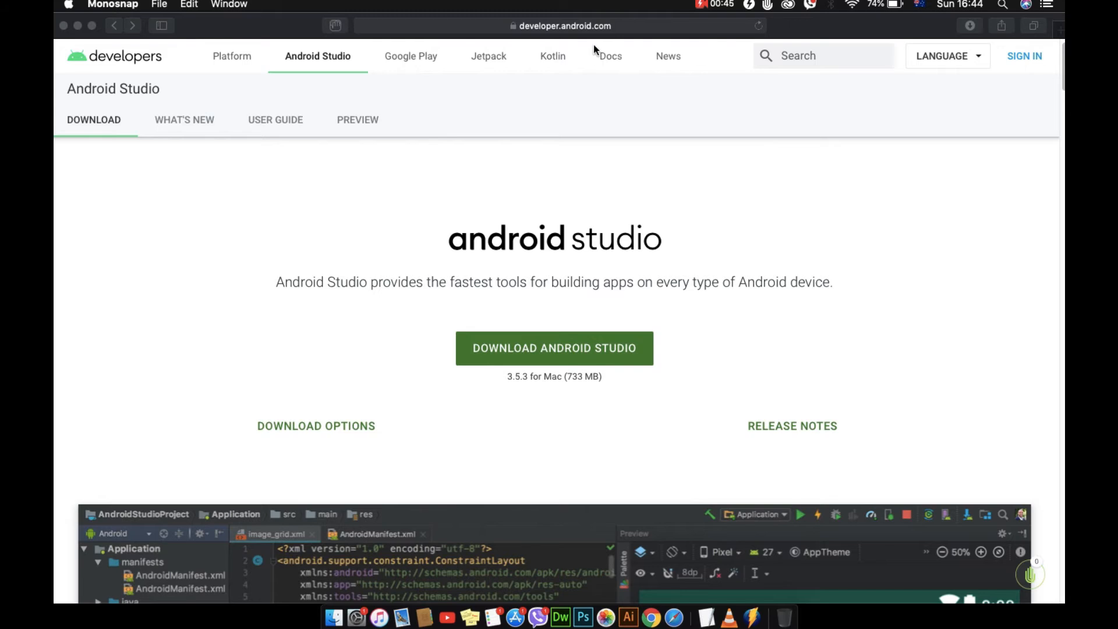
left_click(608, 27)
left_click(585, 28)
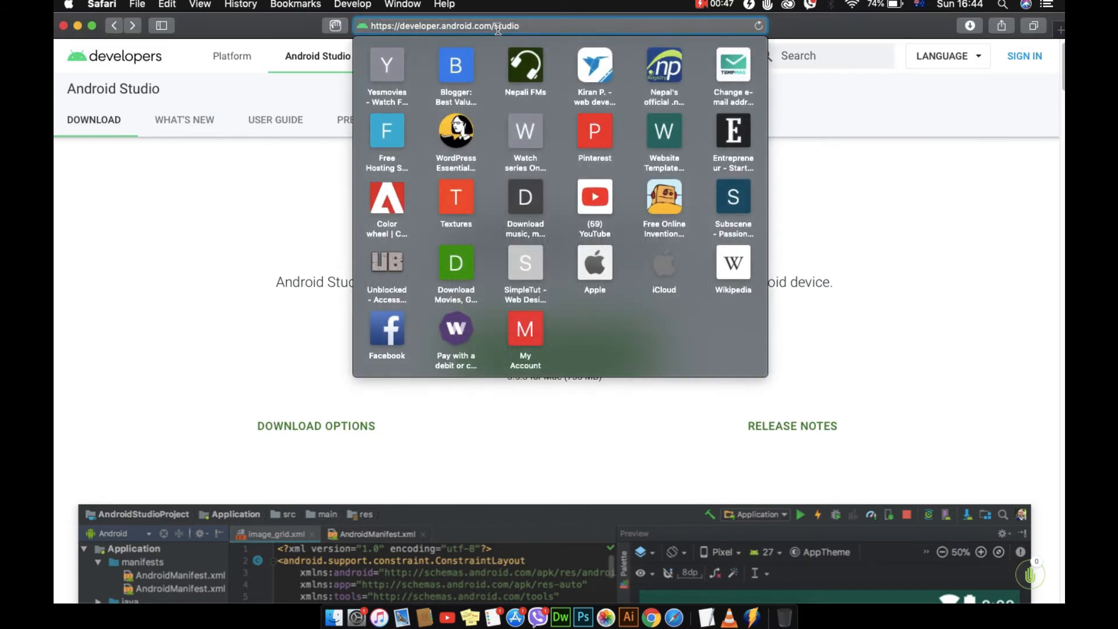
type("/")
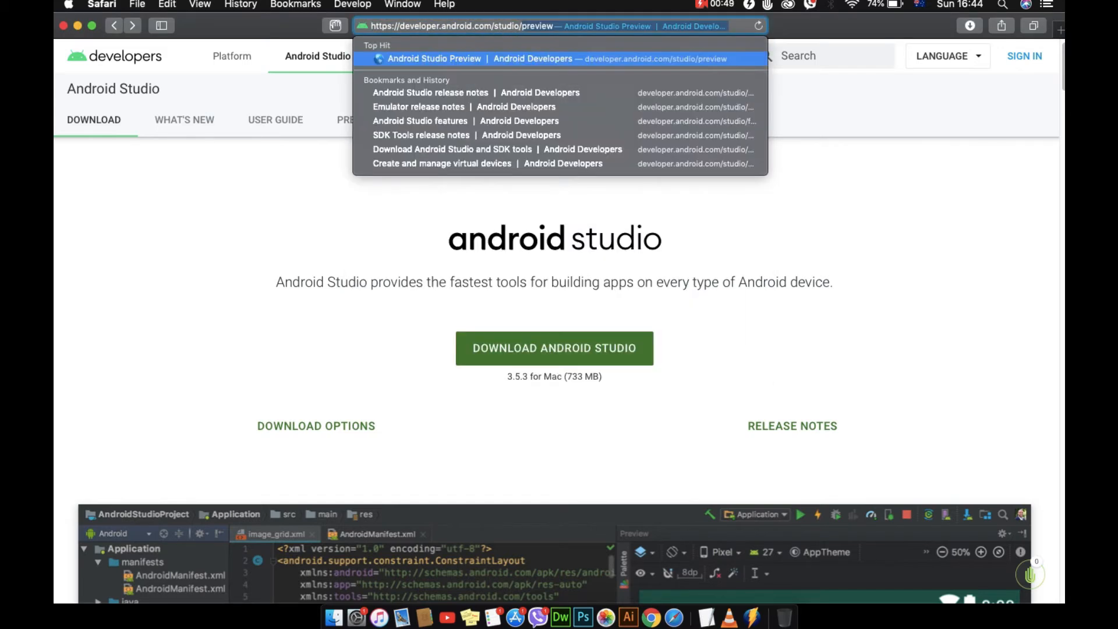
type("preview")
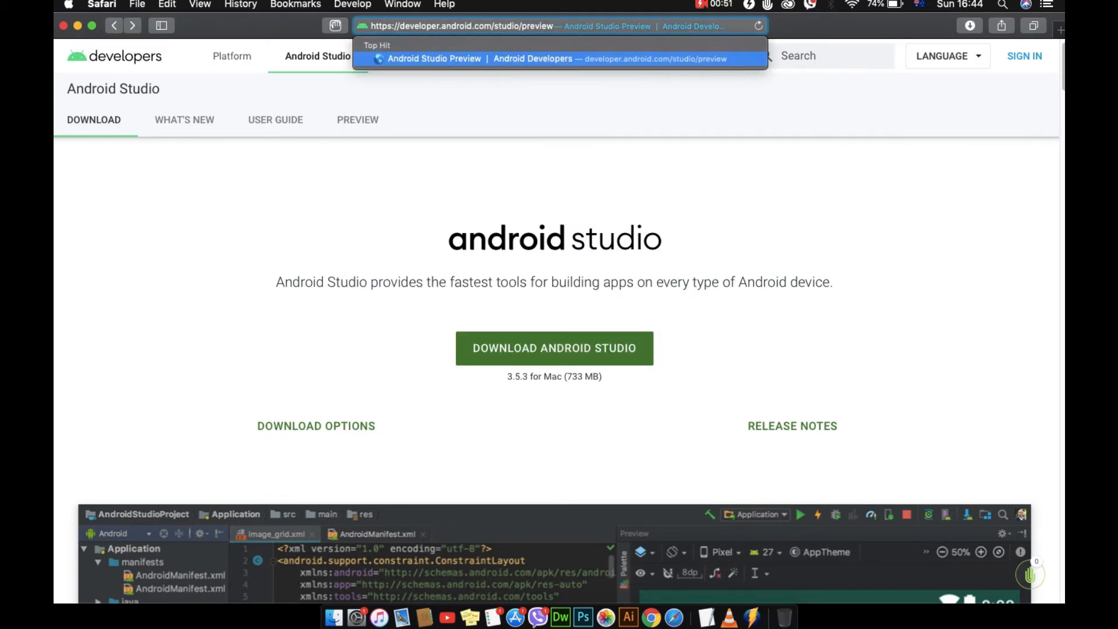
key("Return")
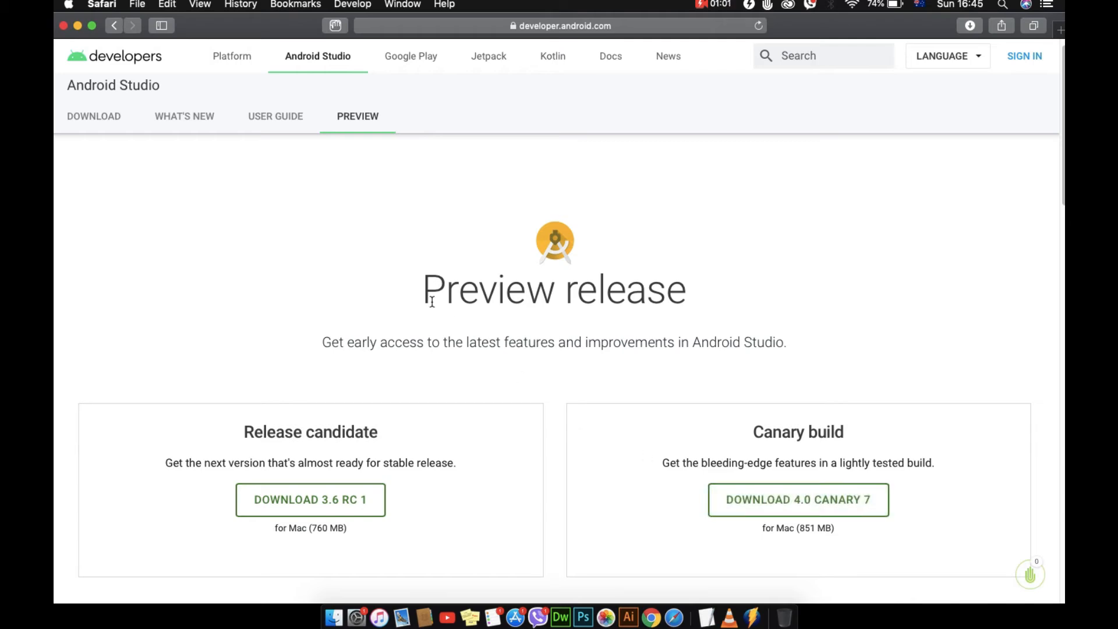
left_click(115, 27)
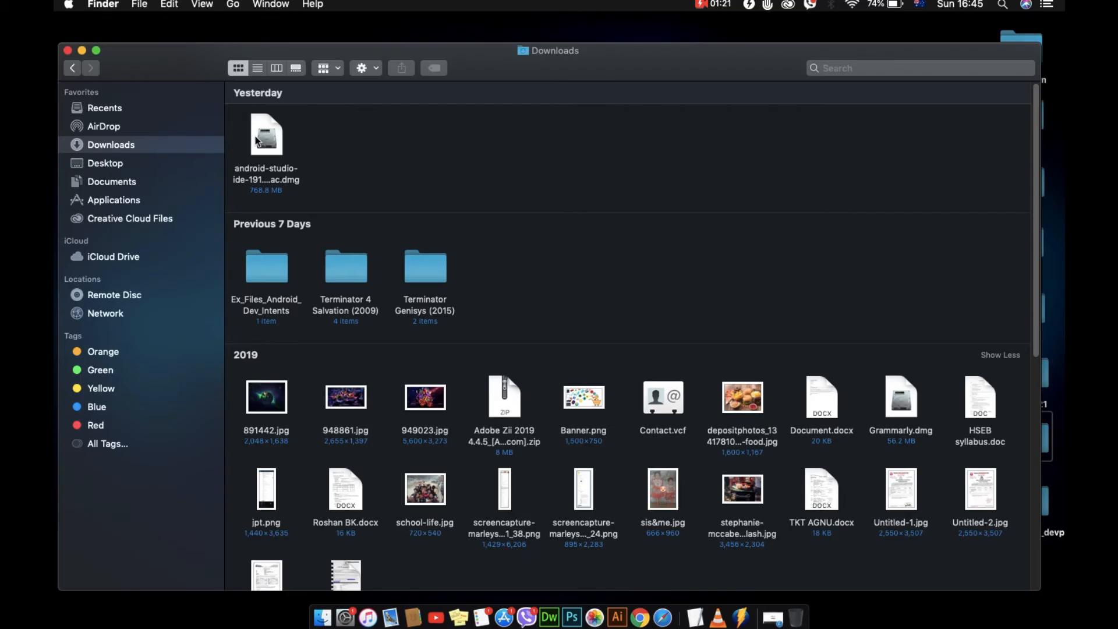
- Open the downloaded android-studio-ide disk image in Finder's Downloads folder and copy Android Studio into Applications
left_click(255, 135)
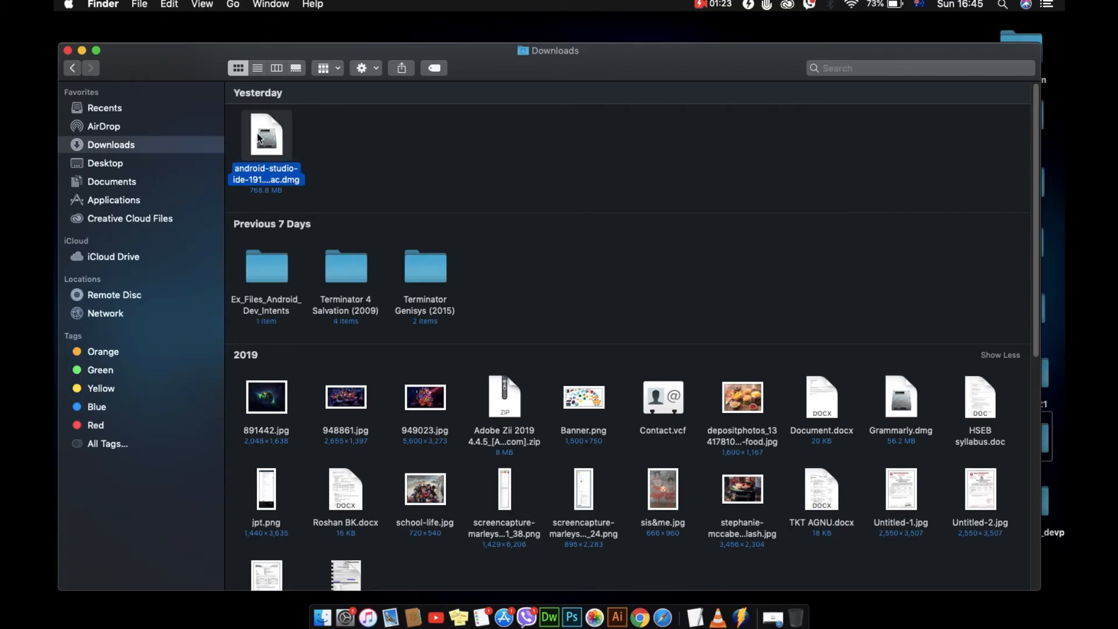
double_click(260, 138)
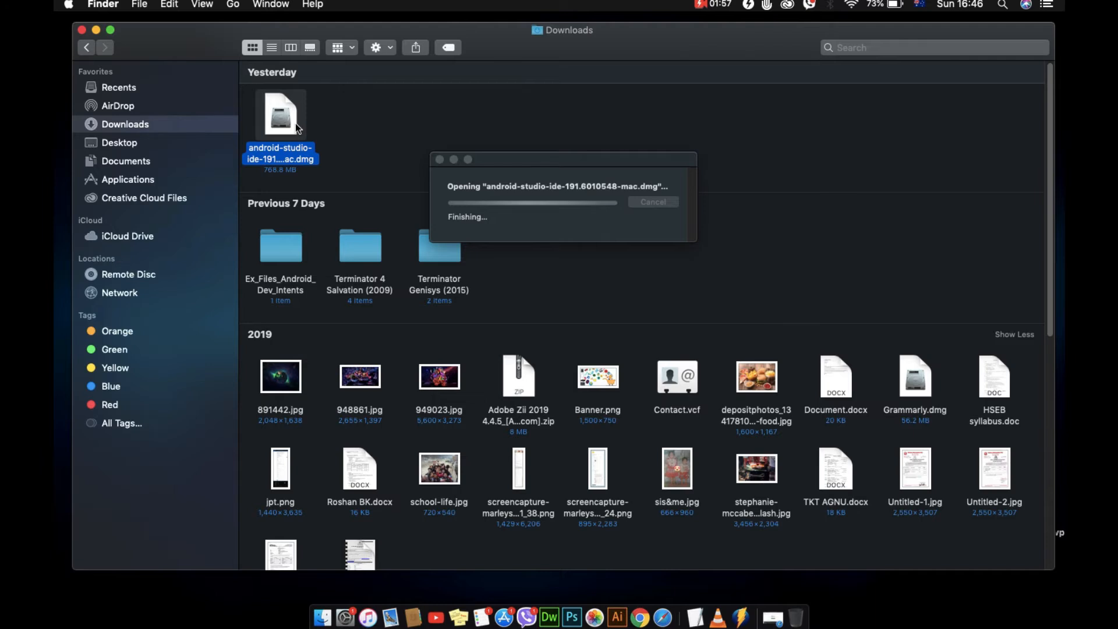
left_click_drag(464, 304, 645, 312)
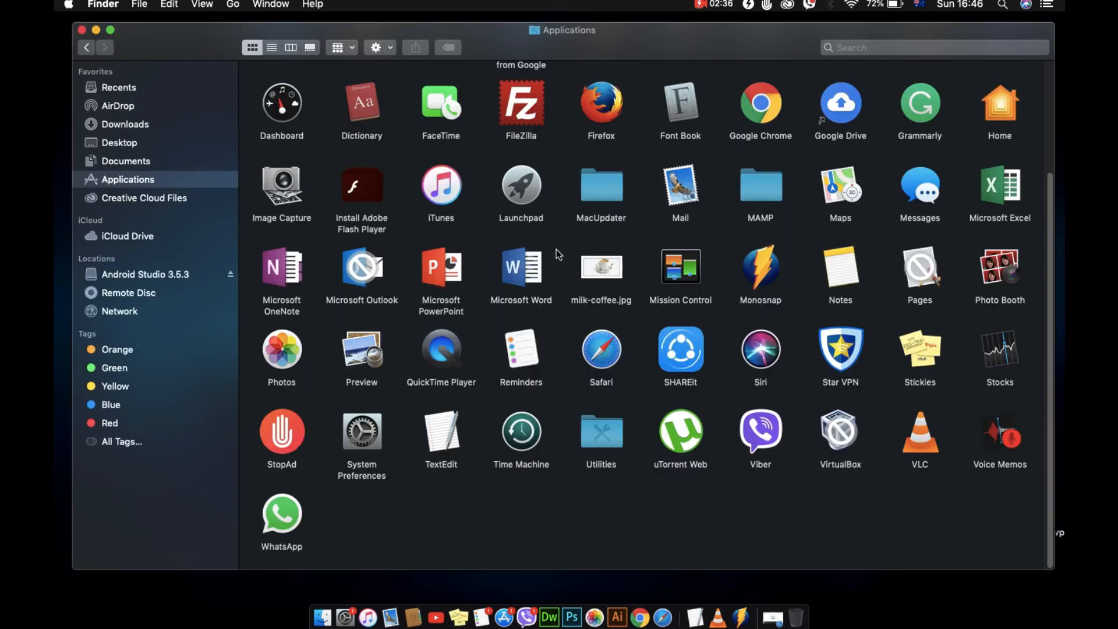
- Launch Android Studio from the Applications folder and allow the downloaded app to open
scroll(559, 252, "up", 5)
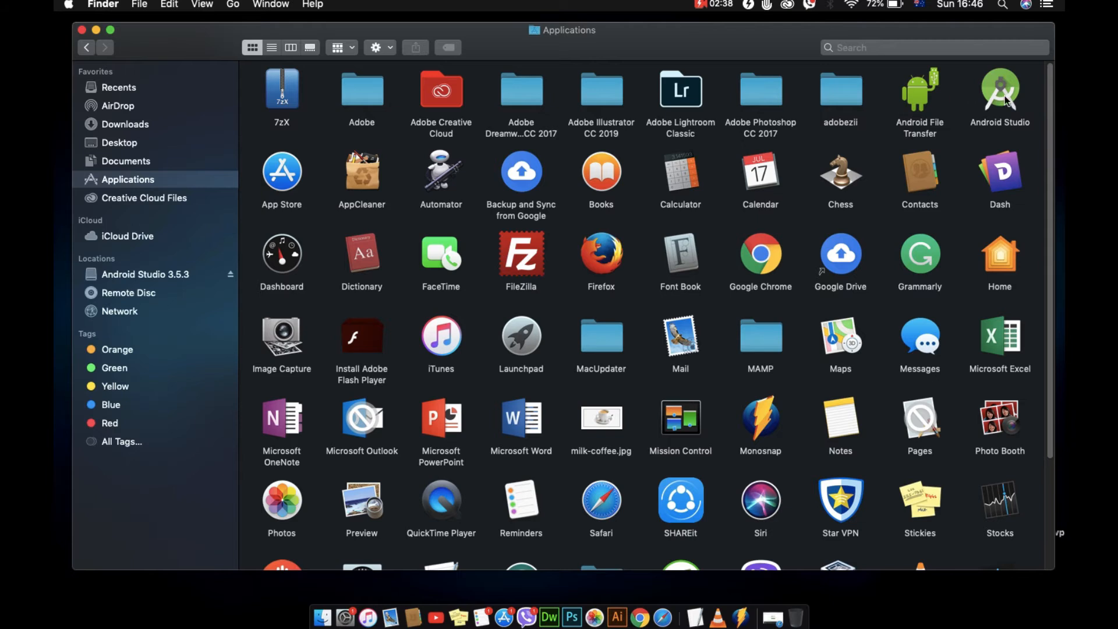
double_click(980, 99)
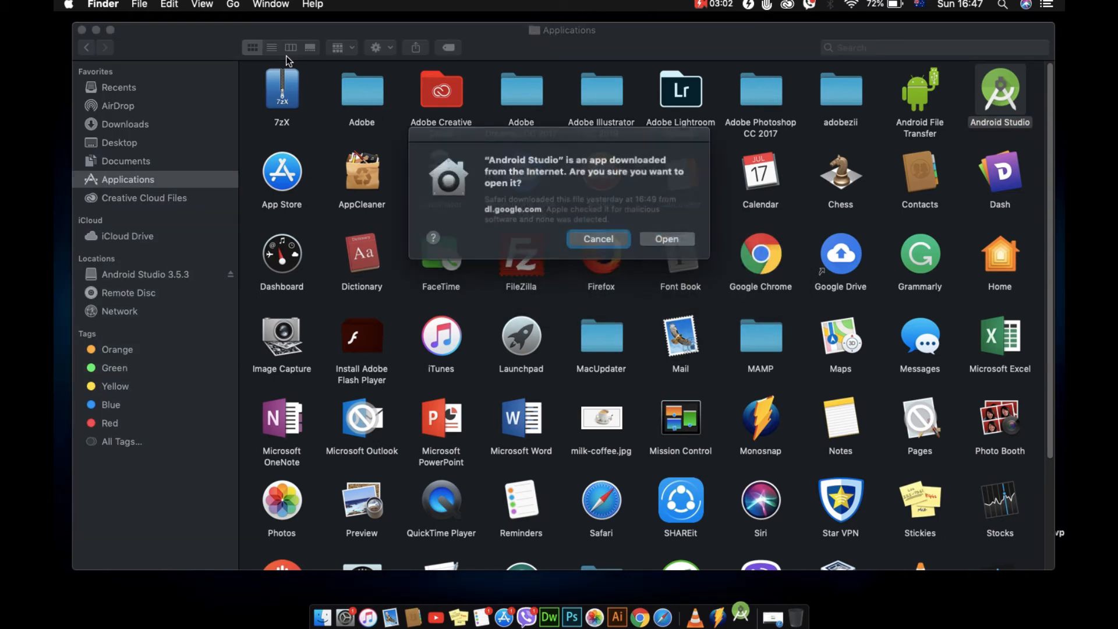
left_click(665, 238)
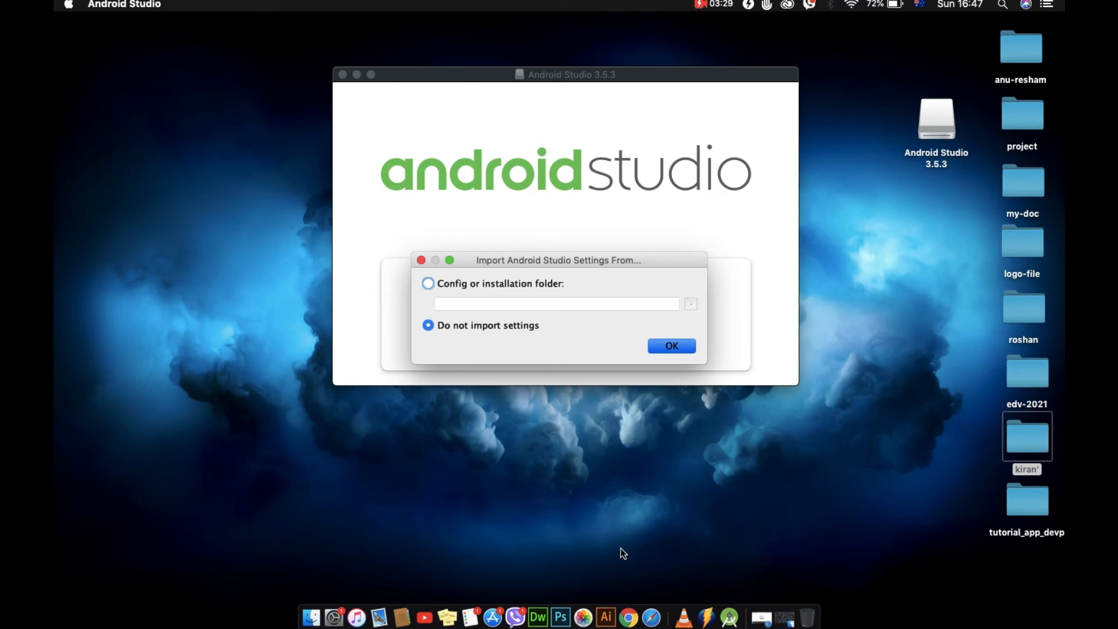
- Choose not to import earlier Android Studio settings and confirm the choice
left_click(428, 326)
left_click(427, 284)
left_click(428, 326)
left_click(670, 350)
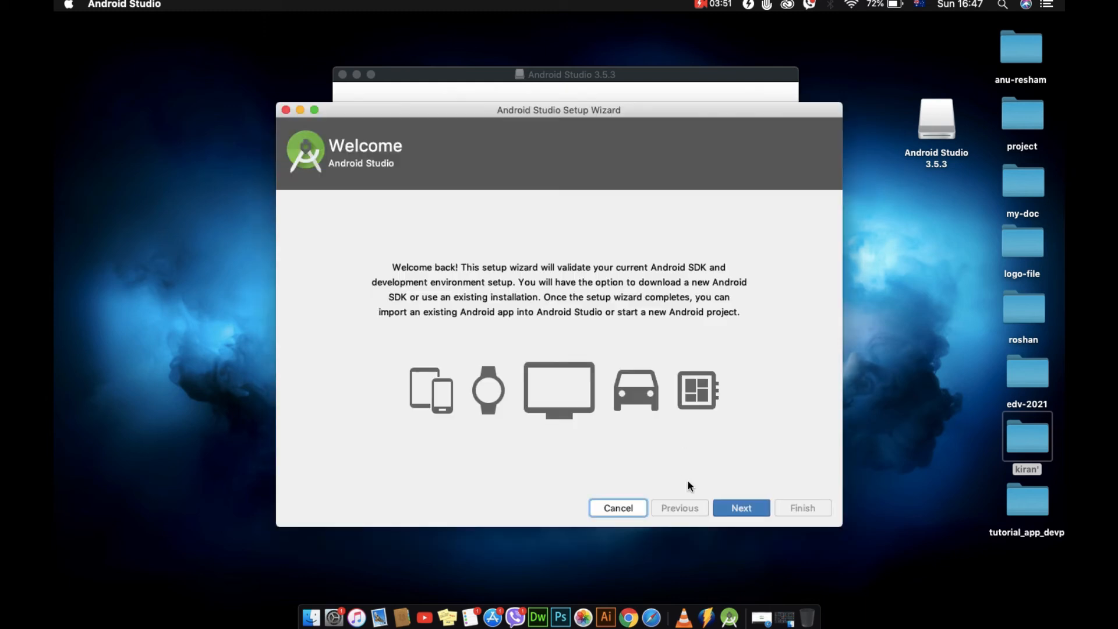
- Set the setup wizard's install type to Custom and its UI theme to Darcula
left_click(728, 504)
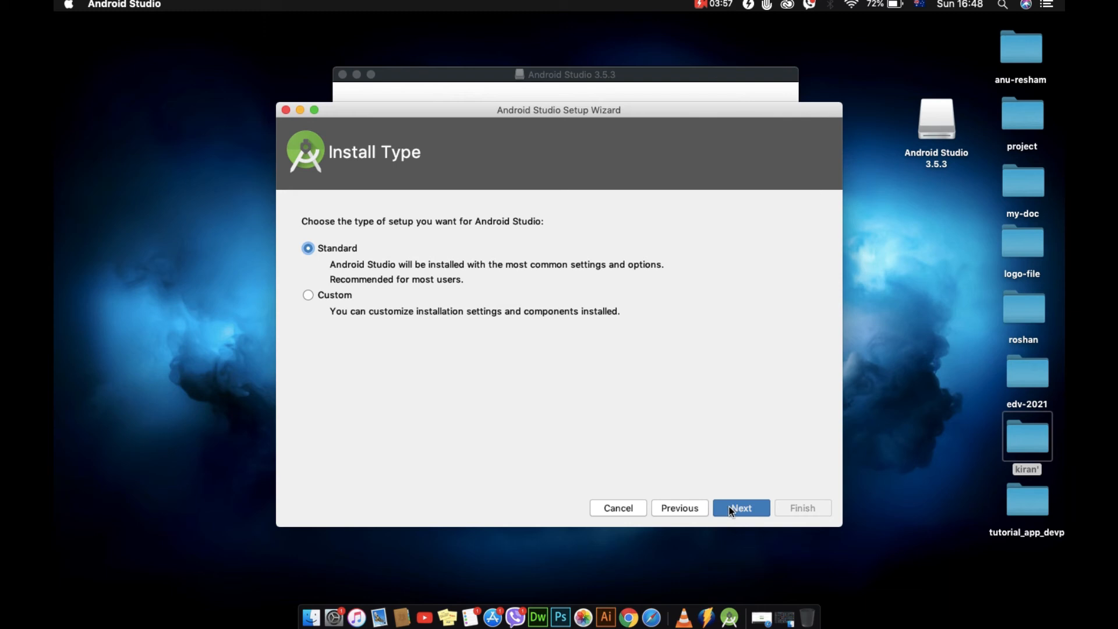
left_click(308, 296)
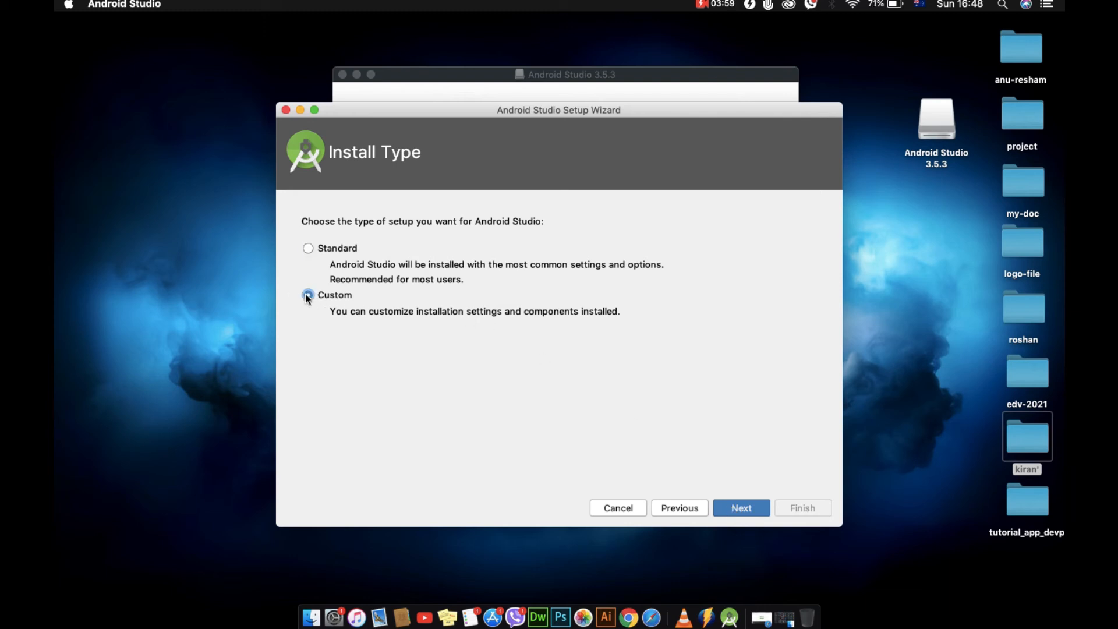
left_click(734, 505)
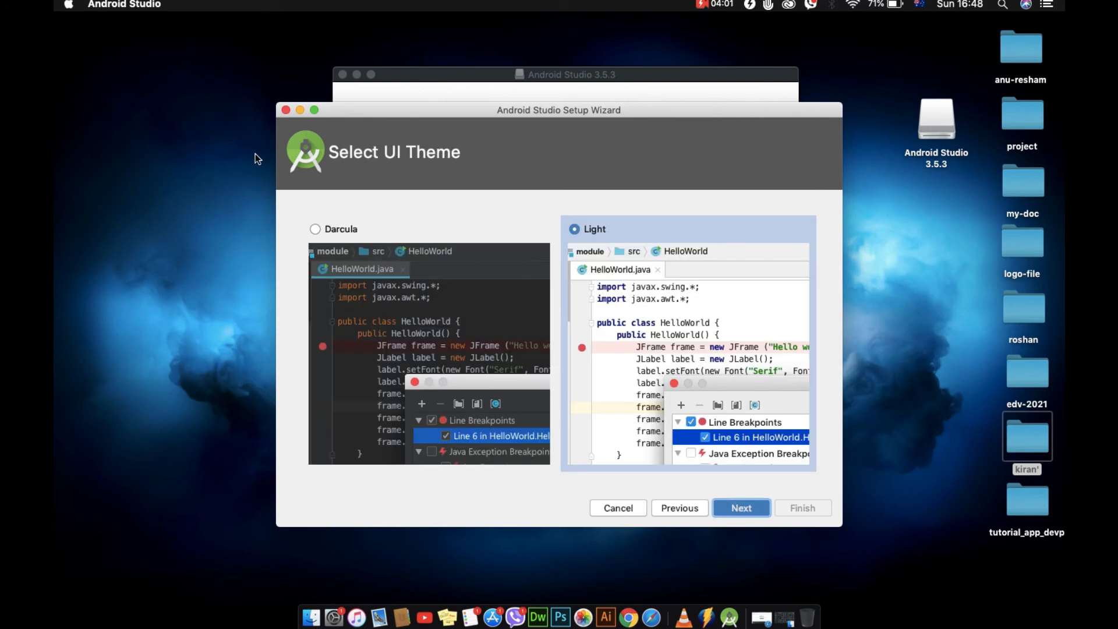
left_click(315, 229)
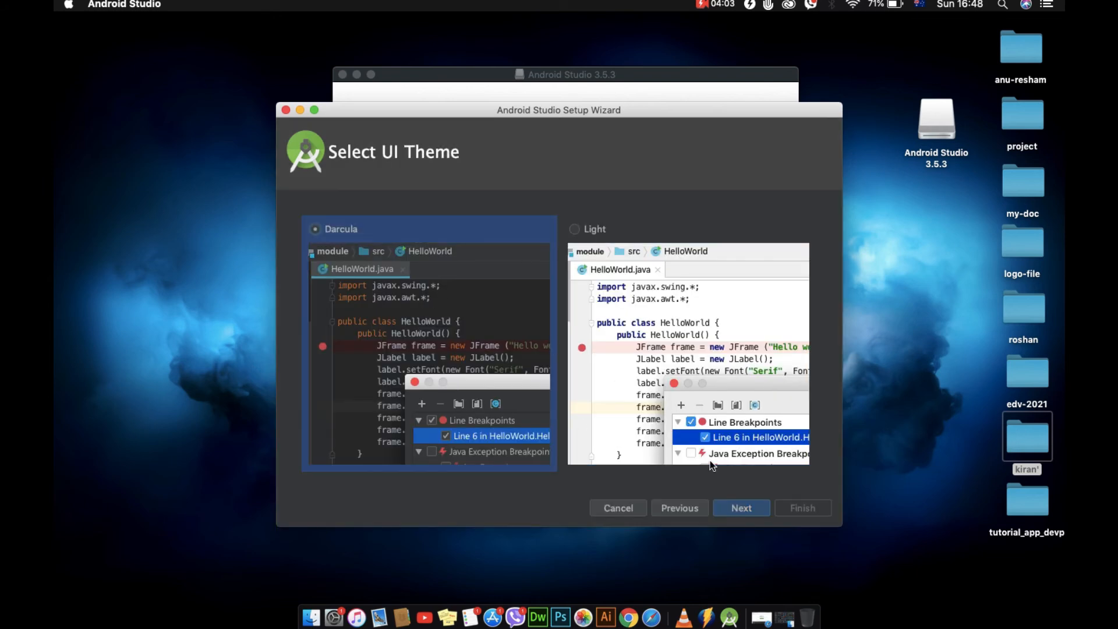
left_click(748, 505)
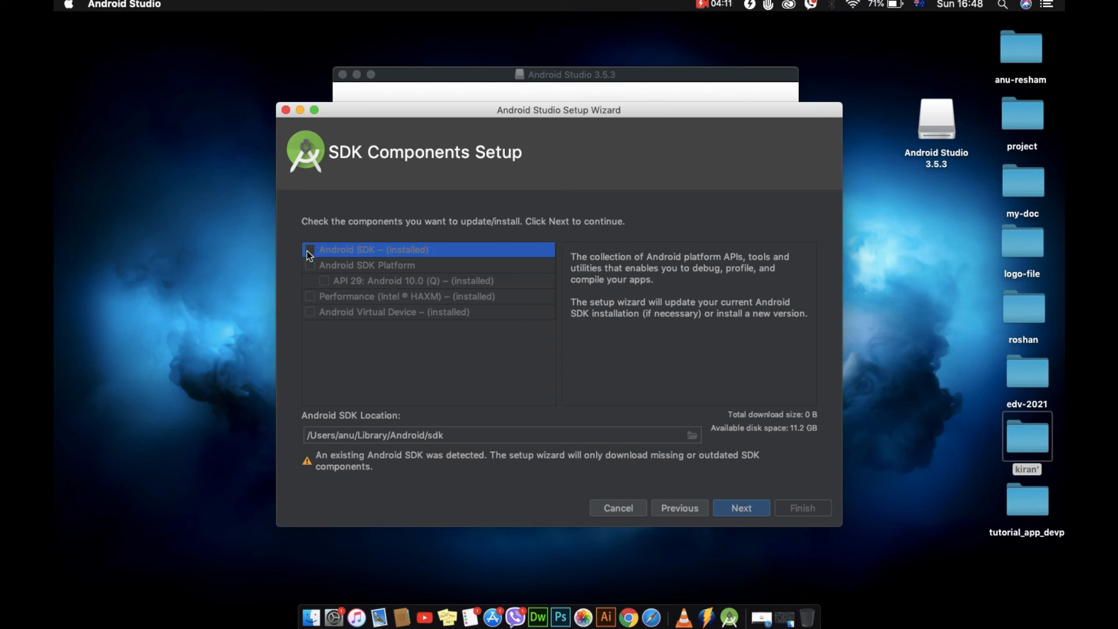
- Review the SDK component entries for Android SDK Platform, API 29, Performance (Intel HAXM) and Android Virtual Device
left_click(312, 265)
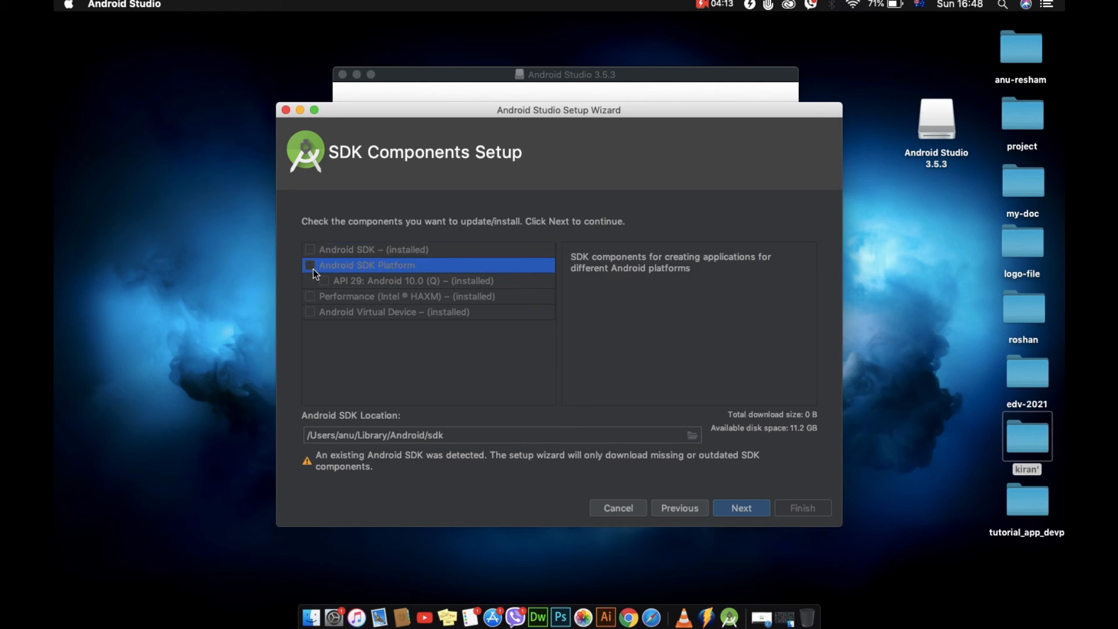
left_click(323, 280)
left_click(310, 298)
left_click(317, 312)
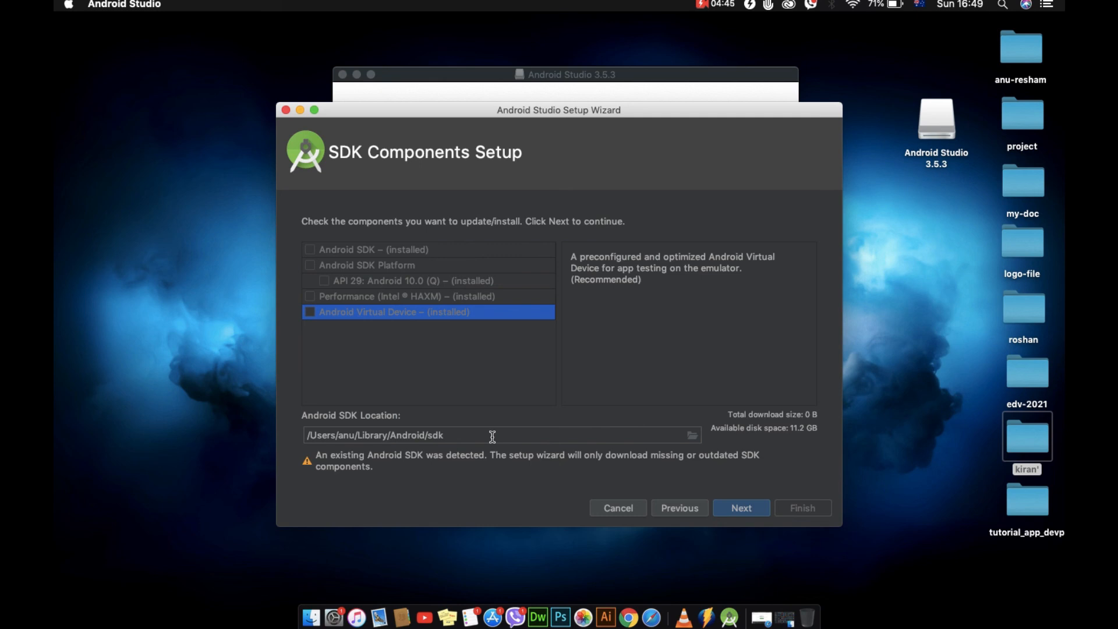
- Accept the SDK components and folder, verify the settings, and finish the Android Studio setup wizard
left_click(746, 505)
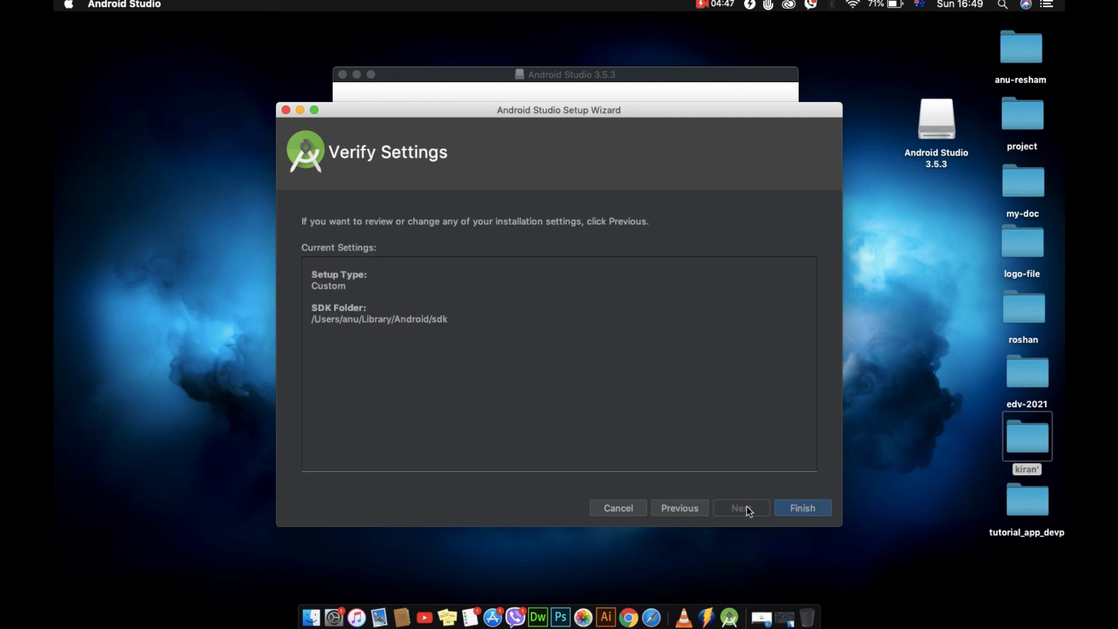
left_click(803, 509)
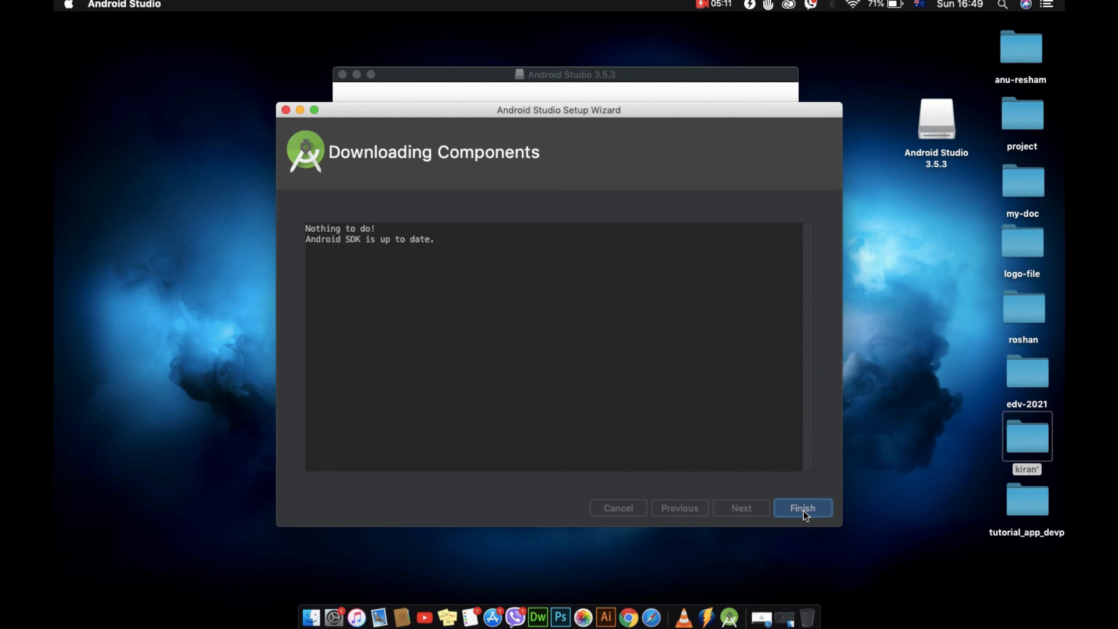
left_click(803, 514)
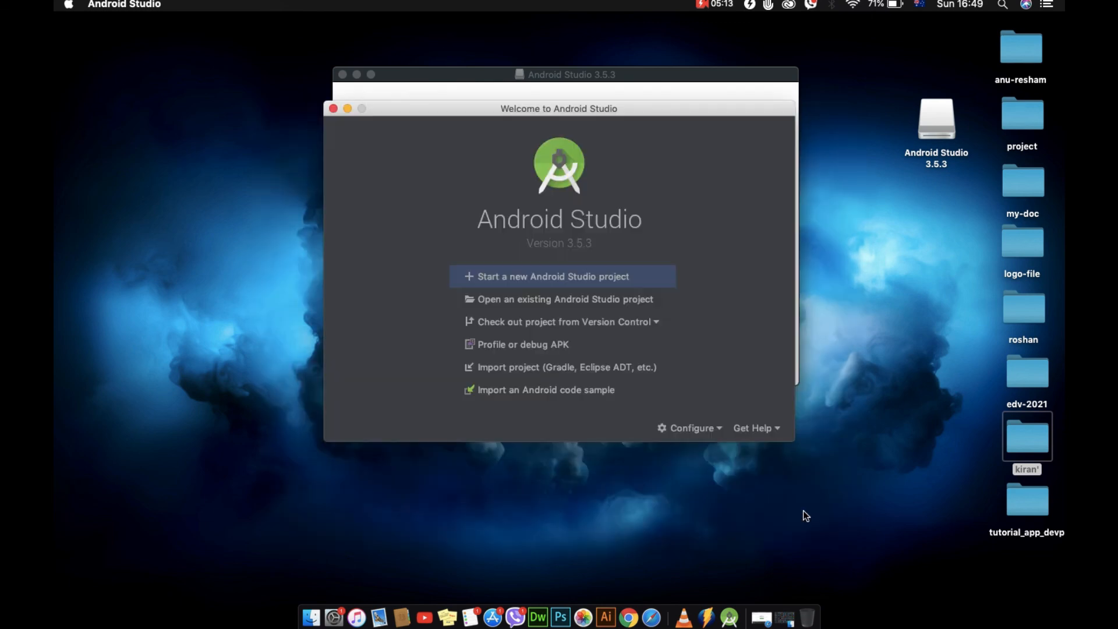